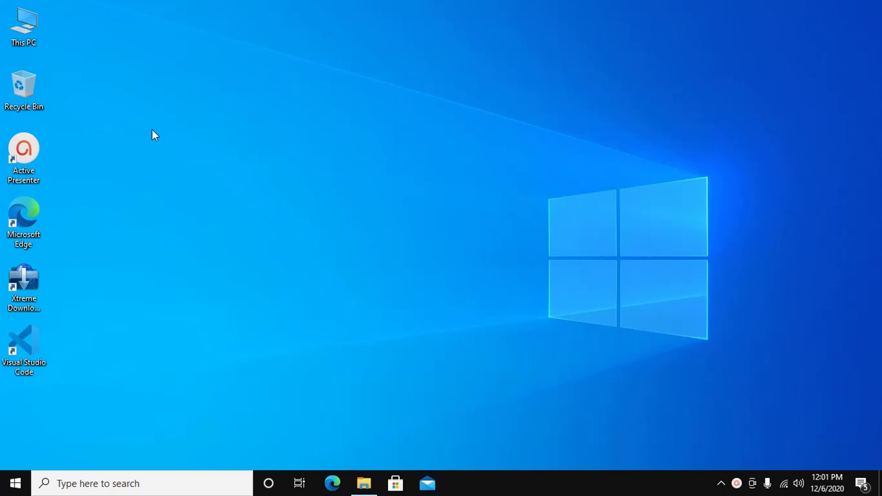
Step: Run jdk-15.0.1_windows-x64_bin.exe from Downloads\Programs, then minimize File Explorer
double_click(25, 27)
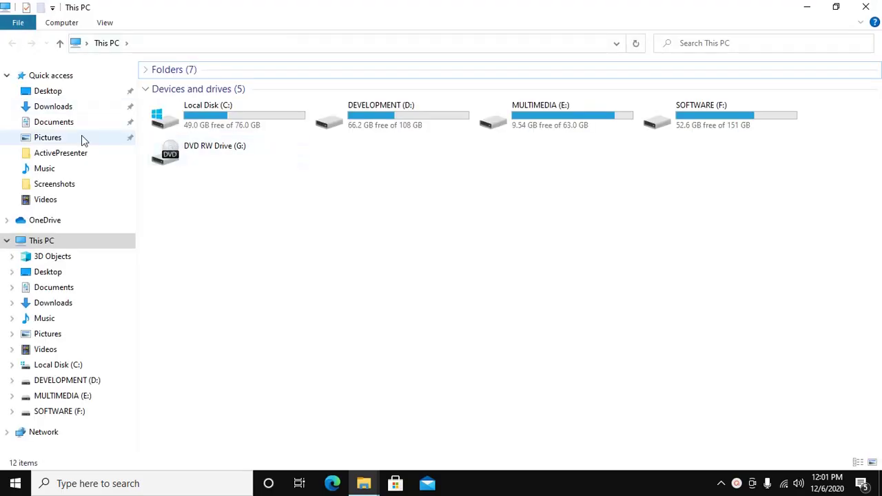
click(61, 109)
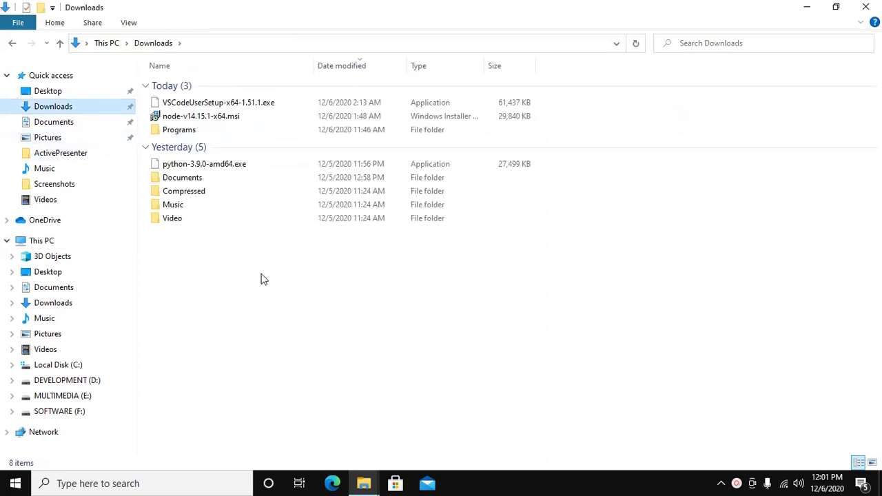
double_click(193, 131)
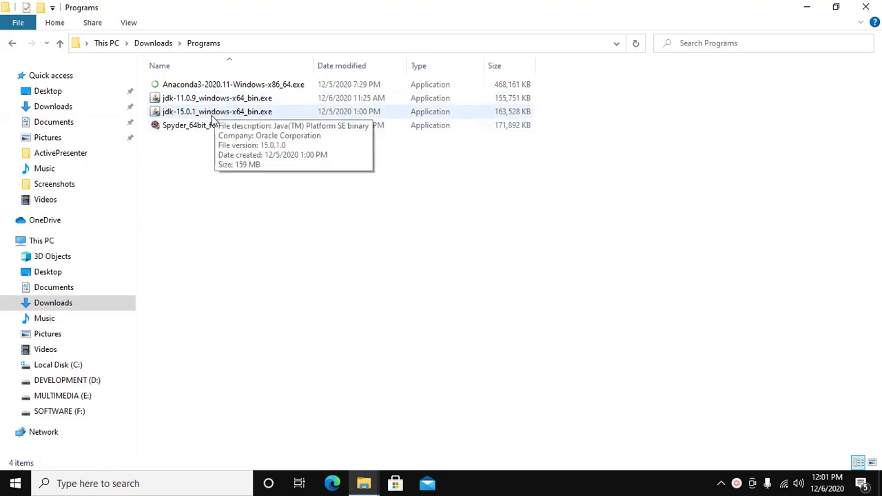
click(210, 116)
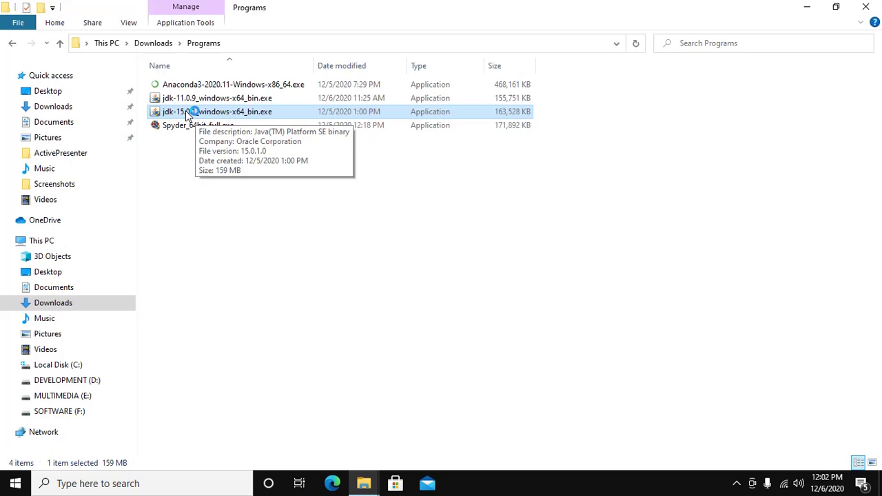
click(809, 8)
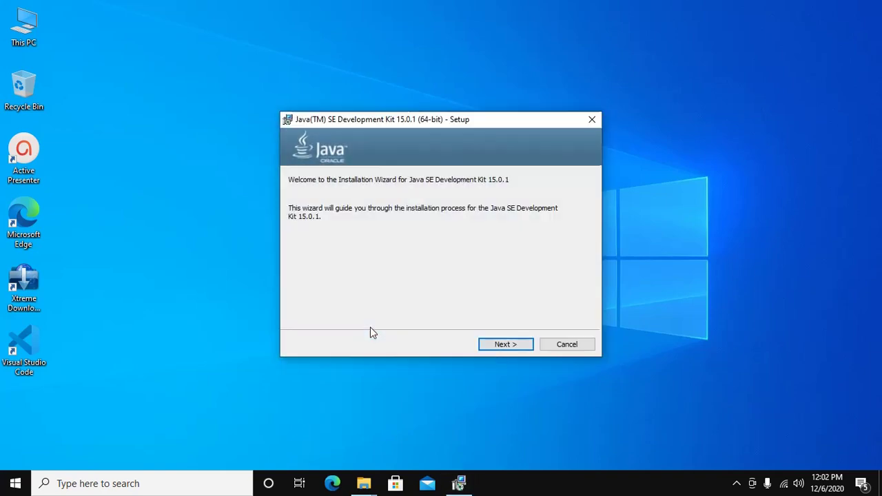
Step: Move the JDK 15 Setup window and advance from Welcome to the Destination Folder page
drag(483, 118, 452, 99)
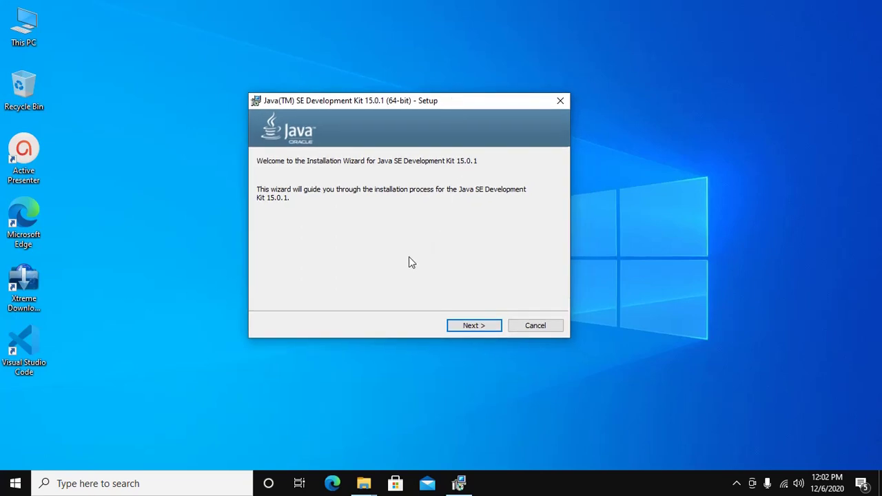
click(474, 326)
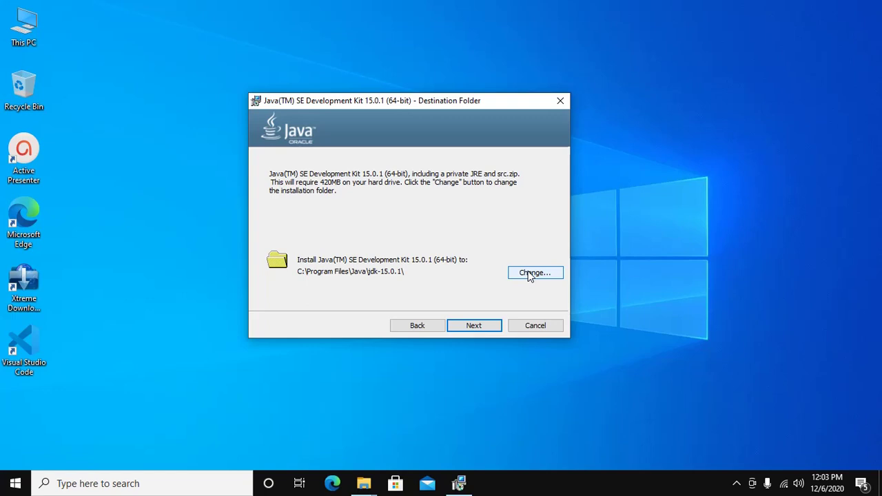
click(477, 326)
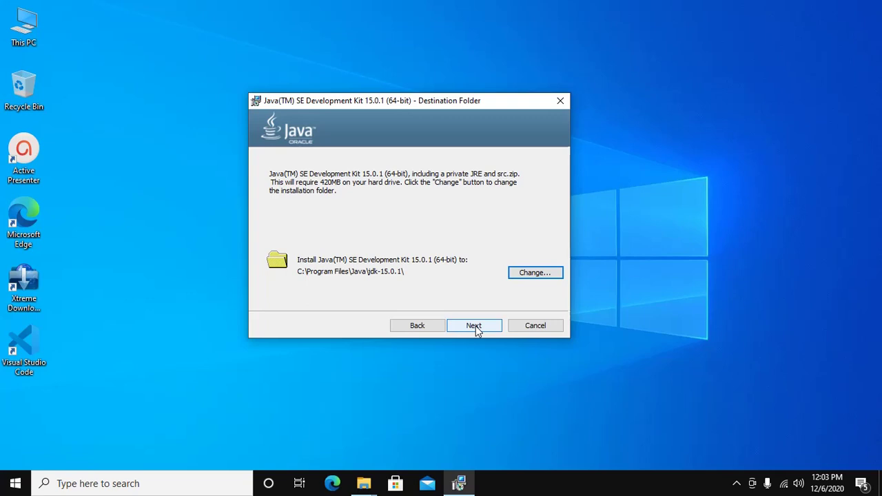
Step: Install JDK 15.0.1 into C:\Program Files\Java\jdk-15.0.1\ and close the finished installer
click(475, 326)
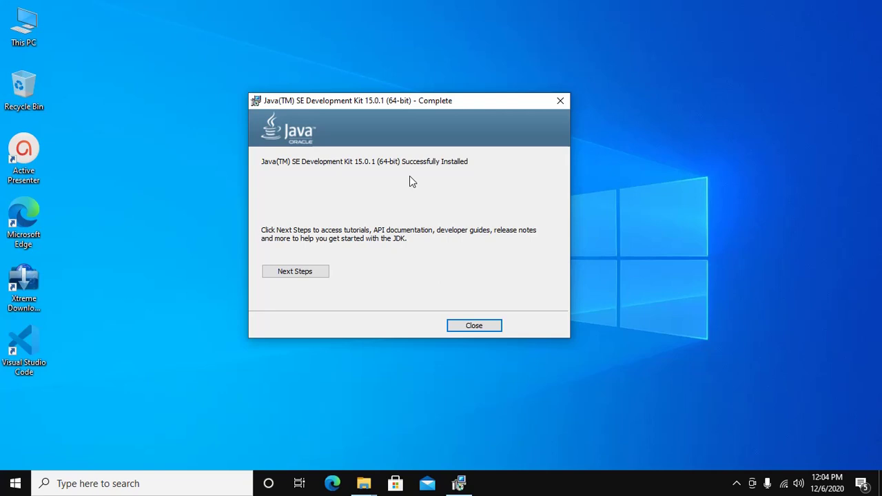
click(466, 329)
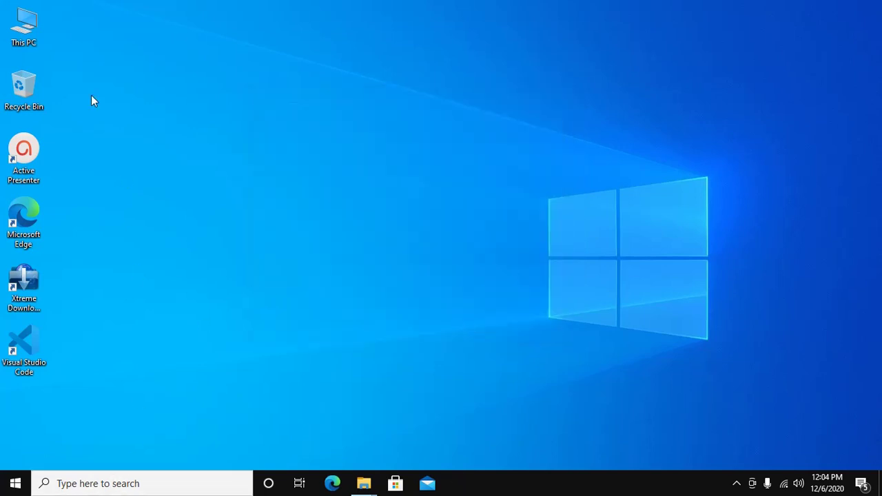
Step: Browse File Explorer to C:\Program Files\Java\jdk-15.0.1\bin
double_click(19, 24)
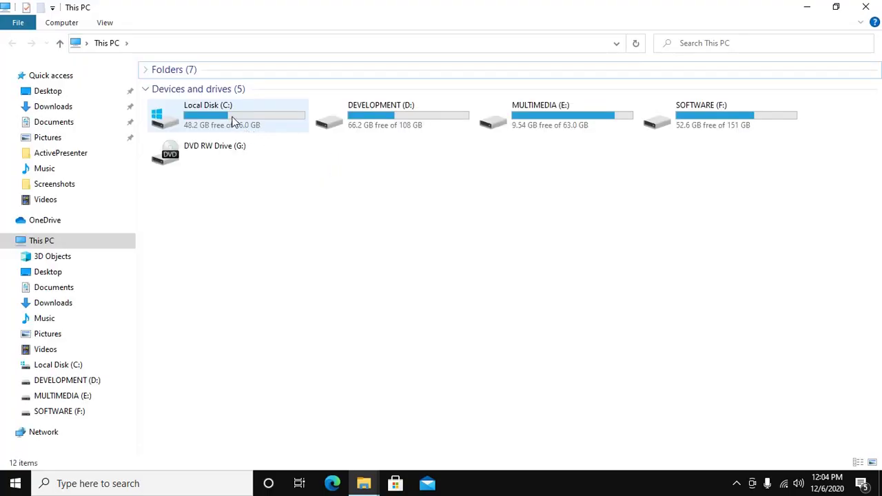
double_click(233, 122)
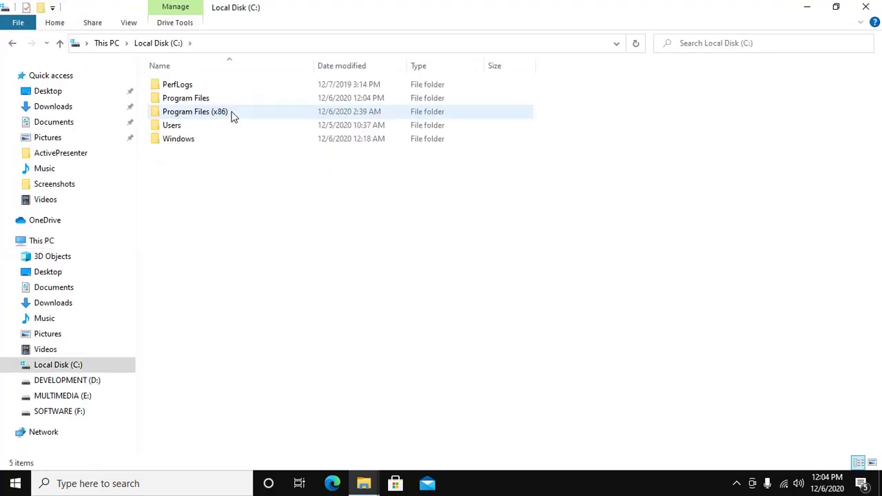
double_click(227, 102)
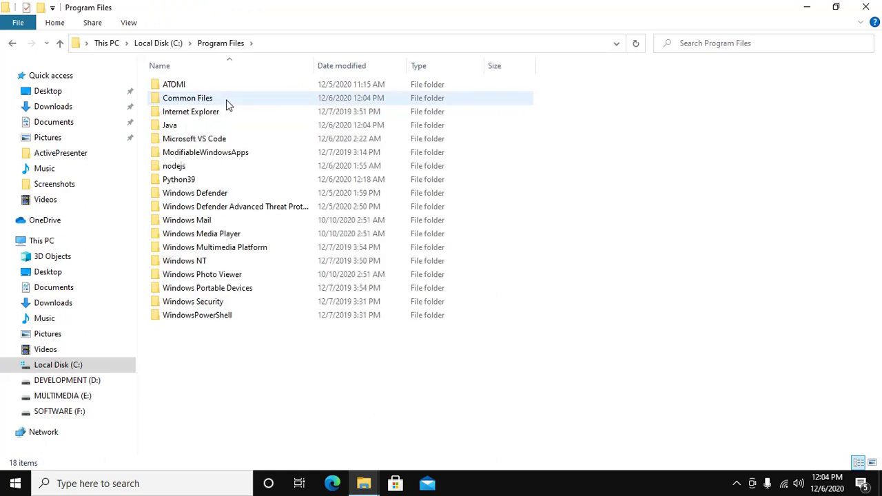
double_click(187, 126)
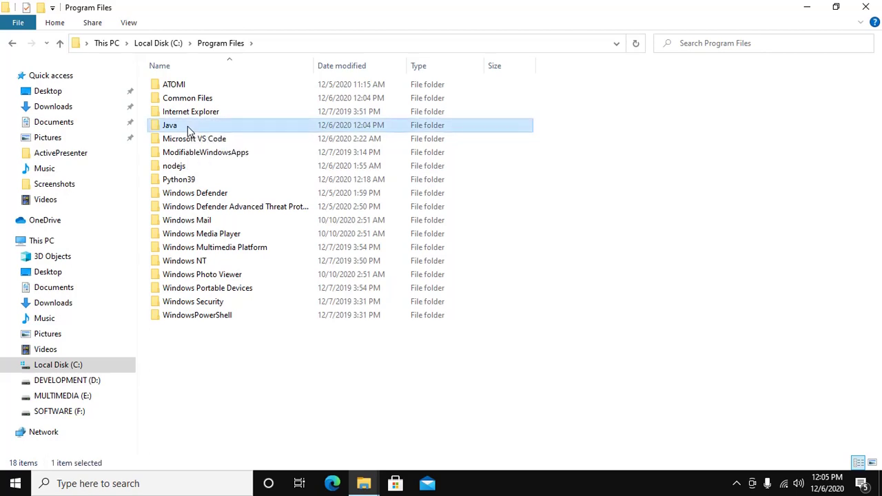
click(188, 84)
double_click(188, 84)
double_click(188, 84)
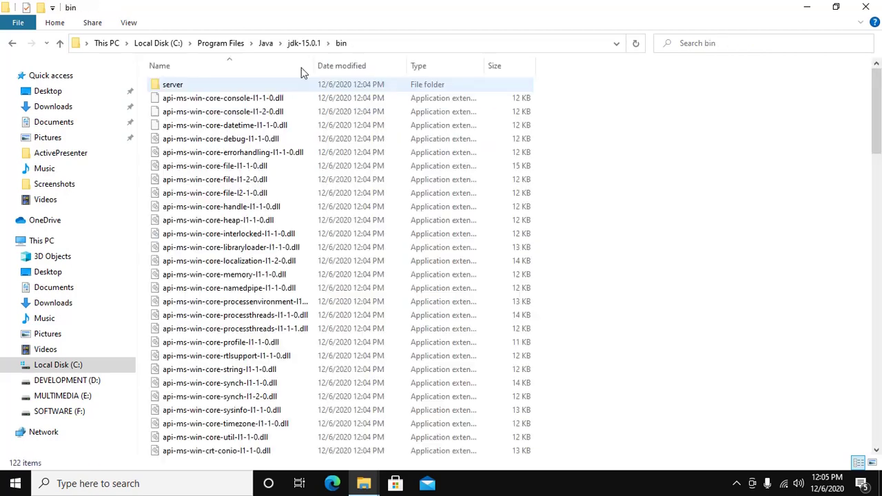
Step: Select the full C:\Program Files\Java\jdk-15.0.1\bin path in the address bar
click(344, 43)
drag(344, 42, 79, 43)
key(ctrl+c)
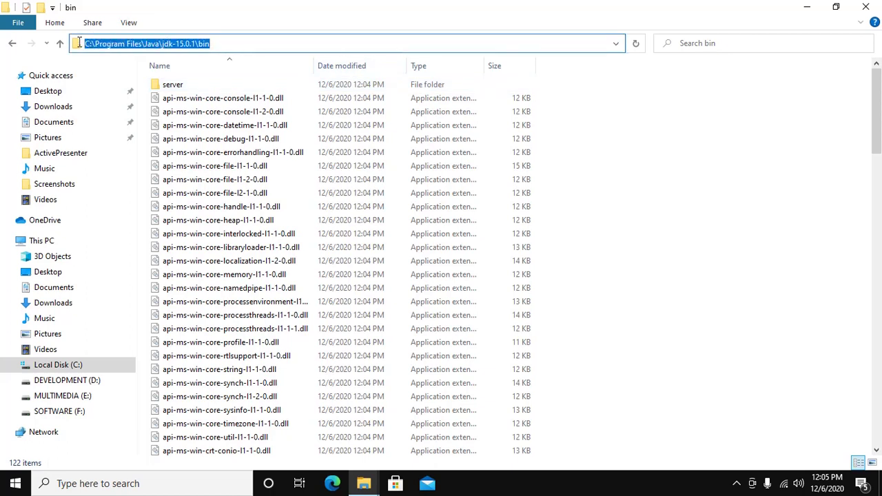
click(785, 228)
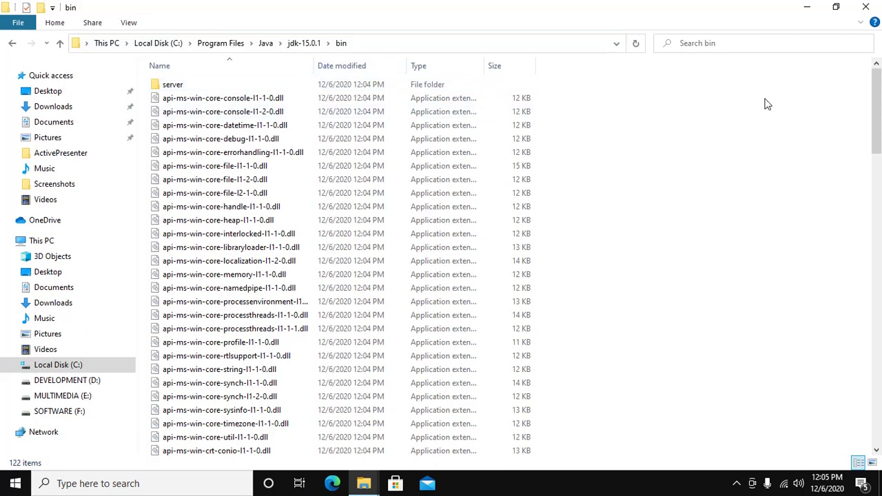
Step: Search 'edit envi' and open 'Edit environment variables for your account'
click(792, 9)
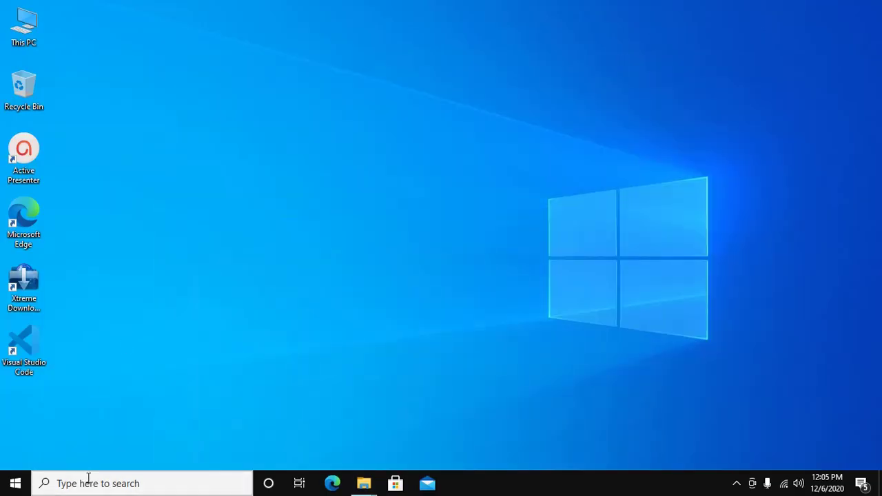
click(88, 480)
text(e)
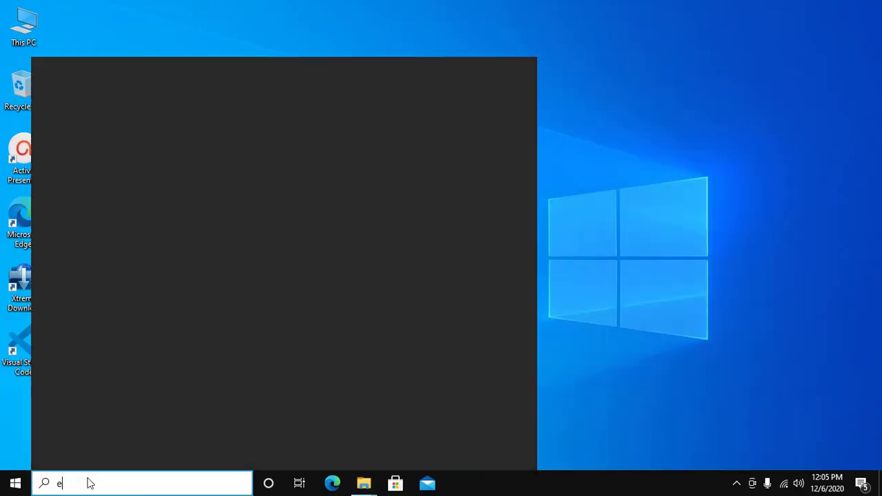
text(dit)
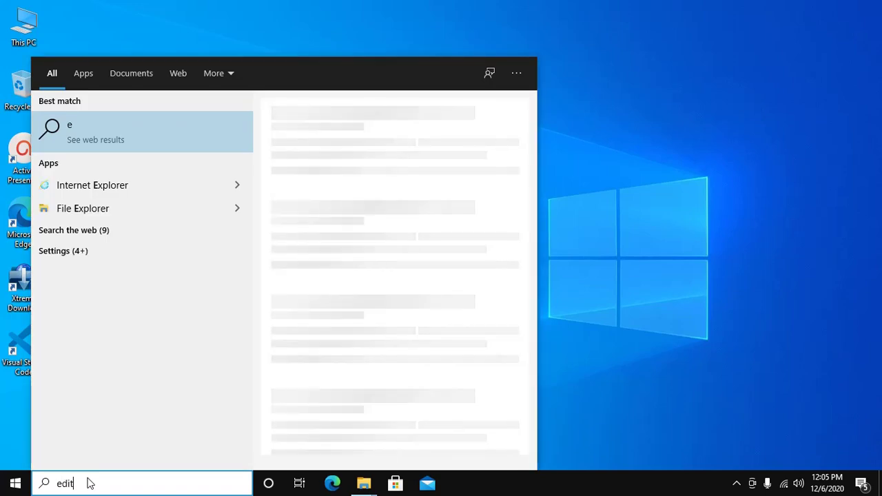
text( en)
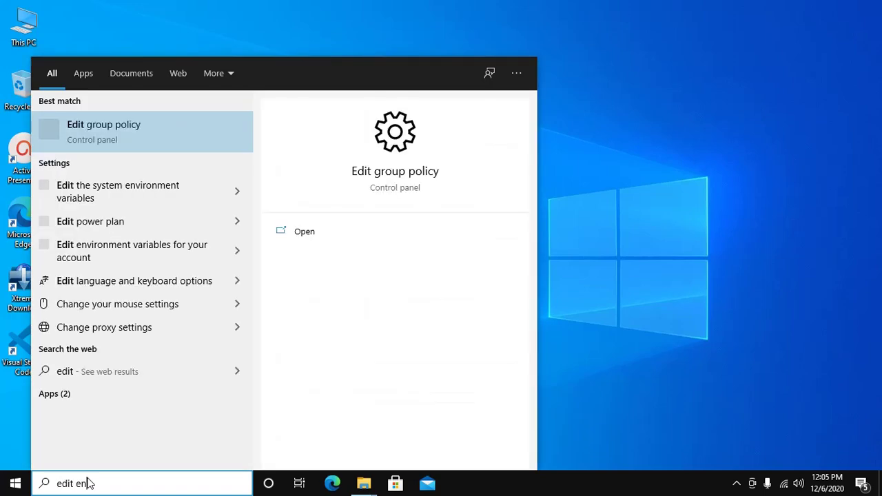
text(vi)
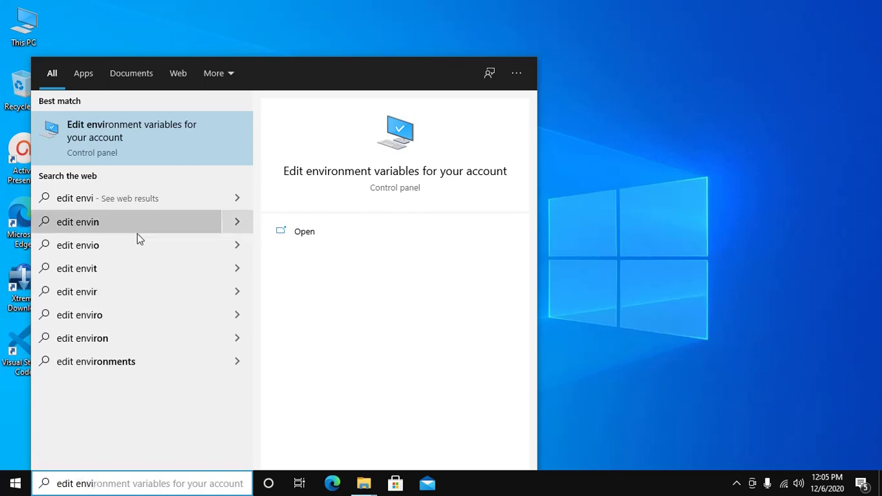
click(158, 137)
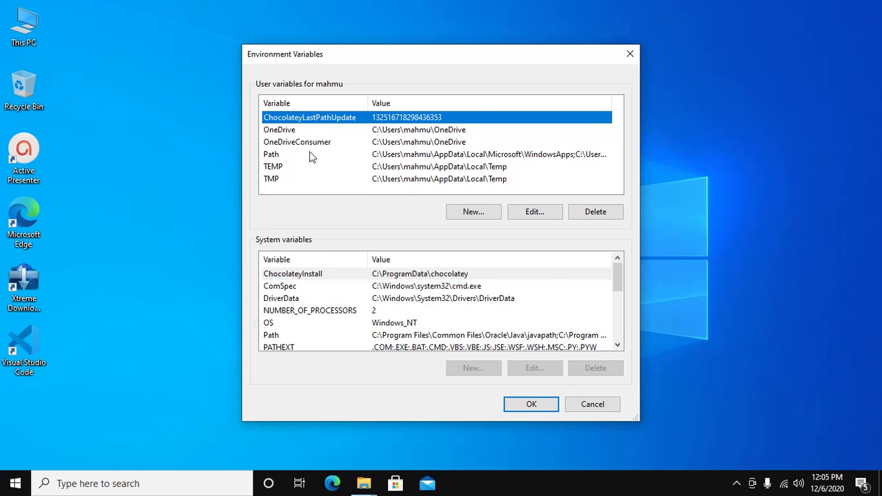
Step: Add C:\Program Files\Java\jdk-15.0.1\bin as a new entry in the user Path variable
click(268, 155)
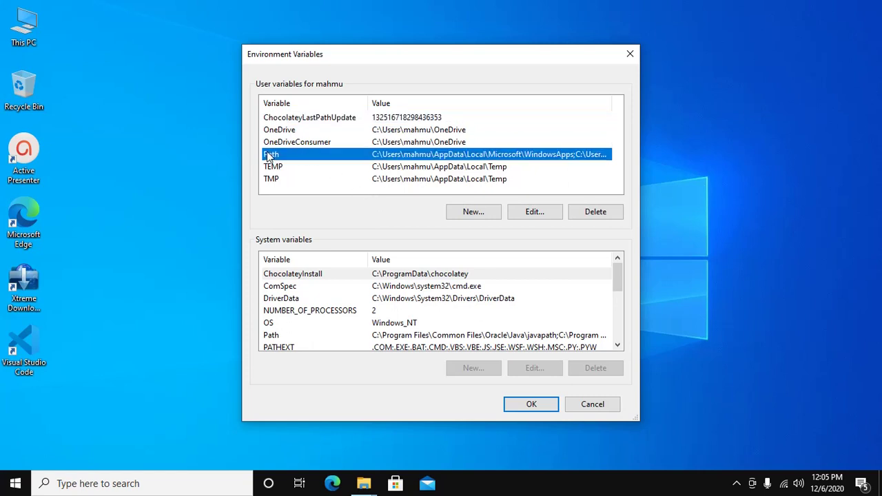
click(534, 210)
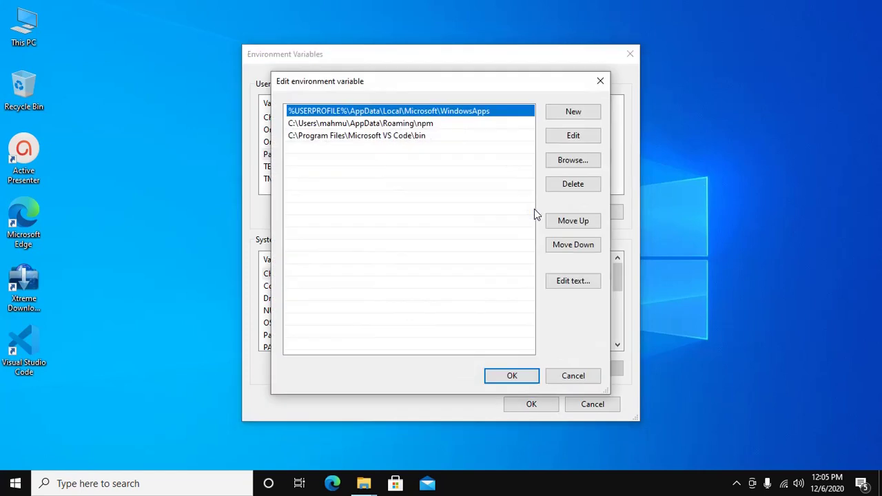
click(566, 116)
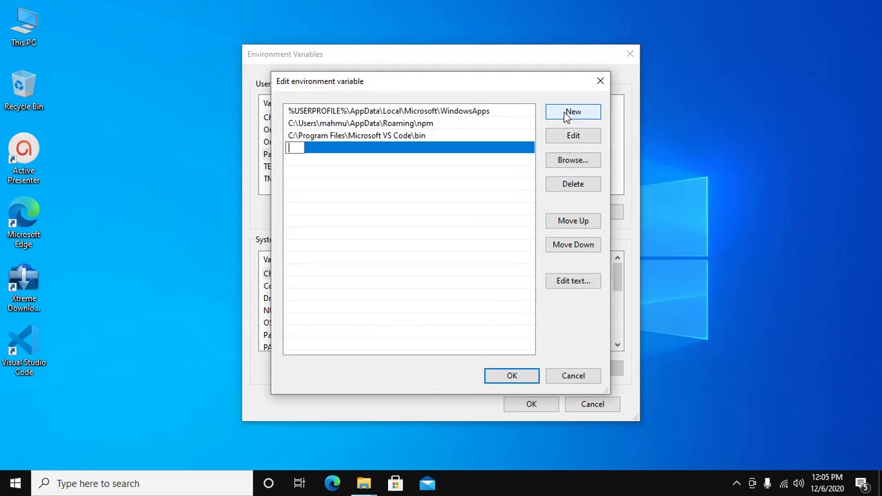
key(ctrl+v)
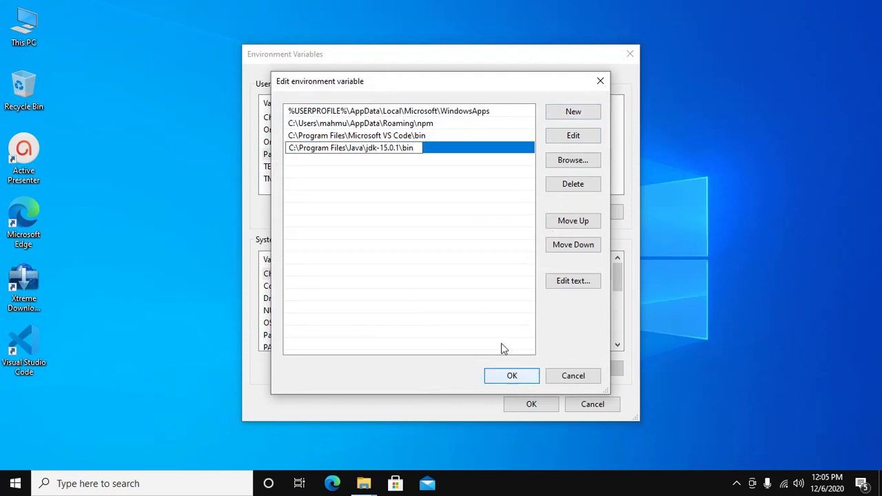
drag(418, 149, 290, 149)
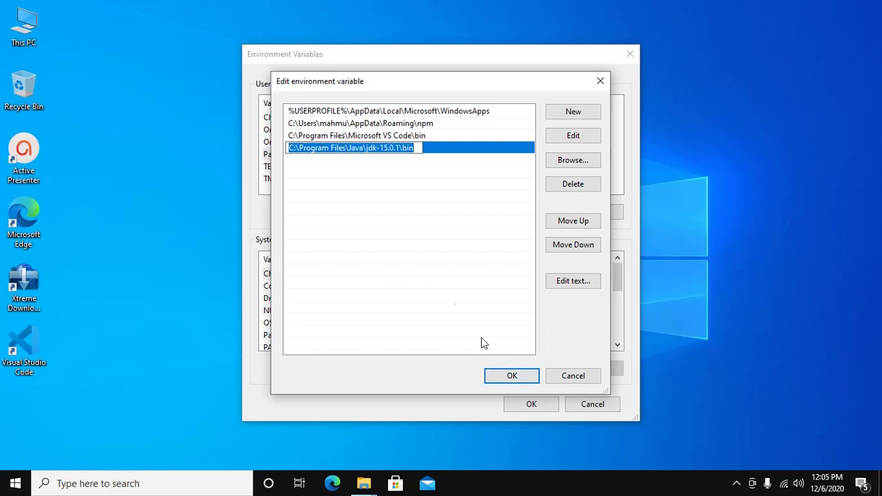
click(508, 377)
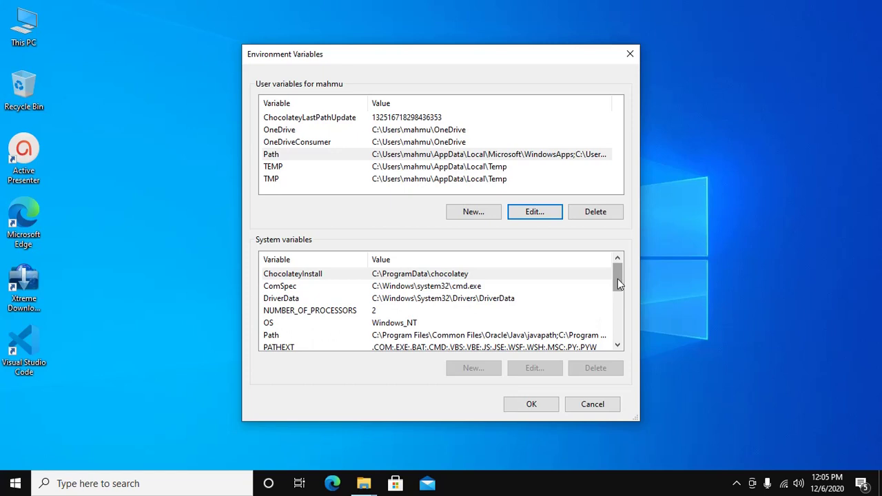
Step: Review the system Path variable and confirm the Environment Variables changes with OK
drag(618, 281, 619, 290)
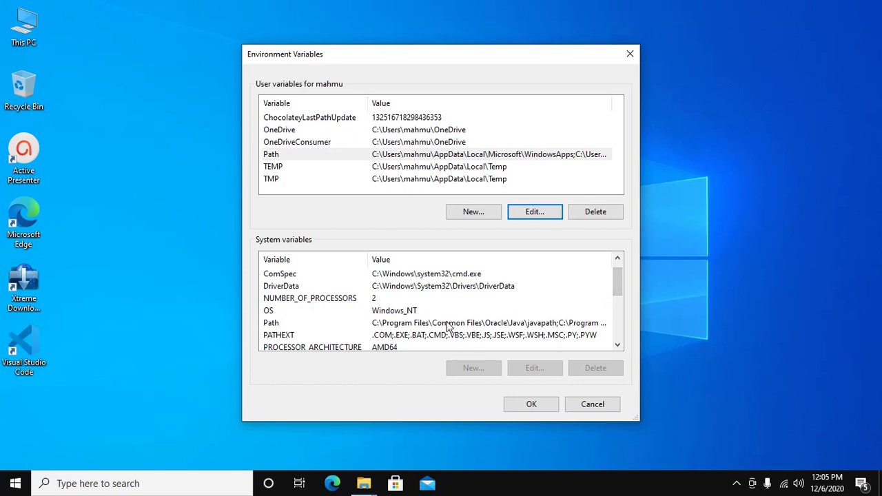
click(299, 324)
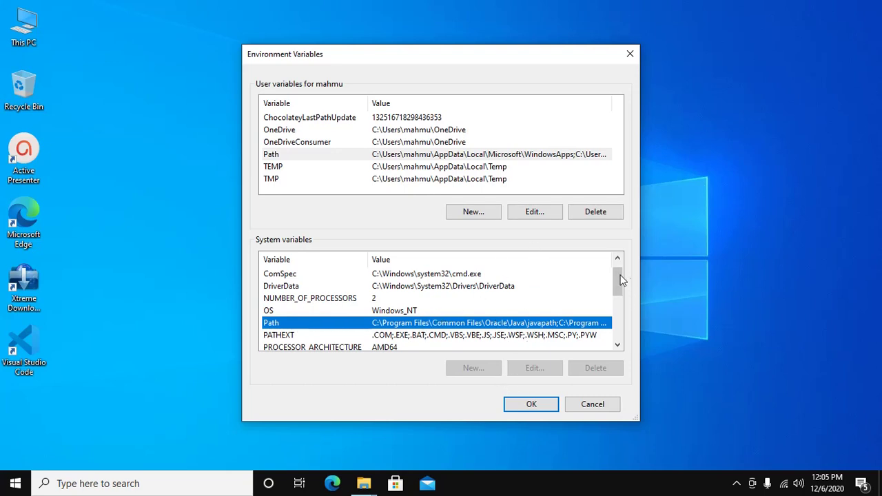
mouse_move(619, 281)
mouse_down()
mouse_move(618, 301)
mouse_move(617, 280)
mouse_up()
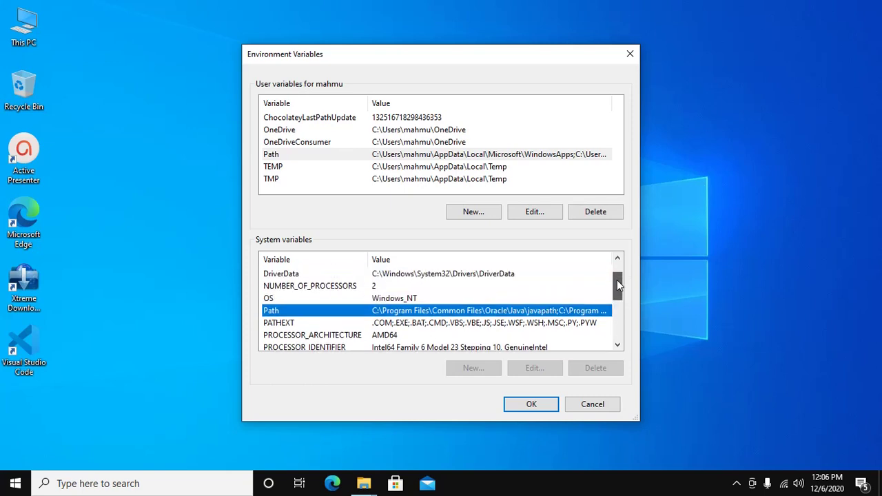
click(527, 407)
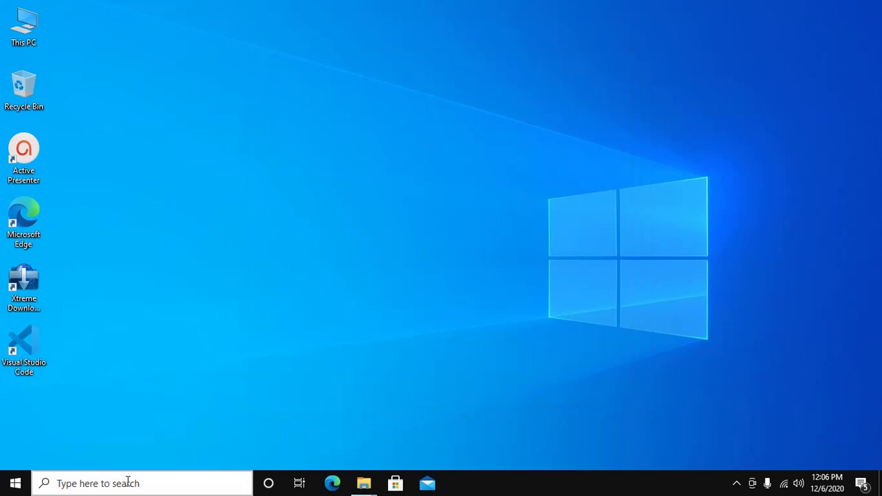
Step: Open Command Prompt via 'cmd' search and run java --version, showing java 15.0.1
click(127, 483)
text(cmd)
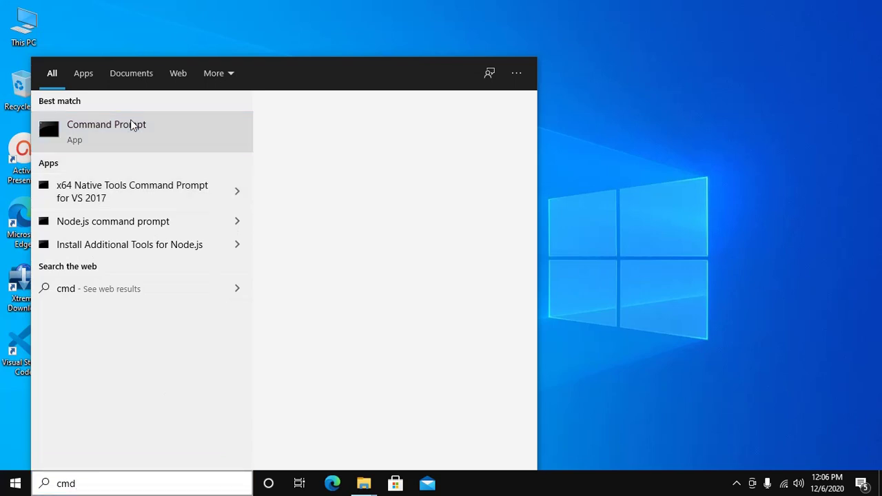
click(134, 124)
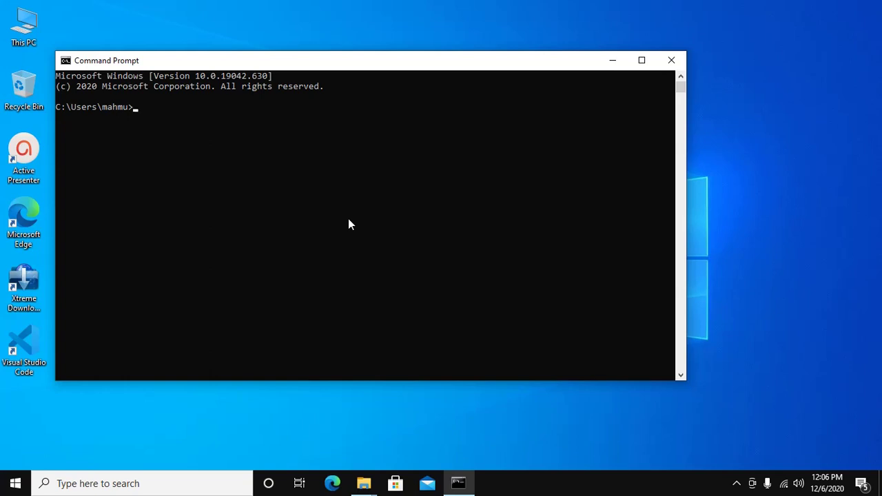
text(java --version)
key(Return)
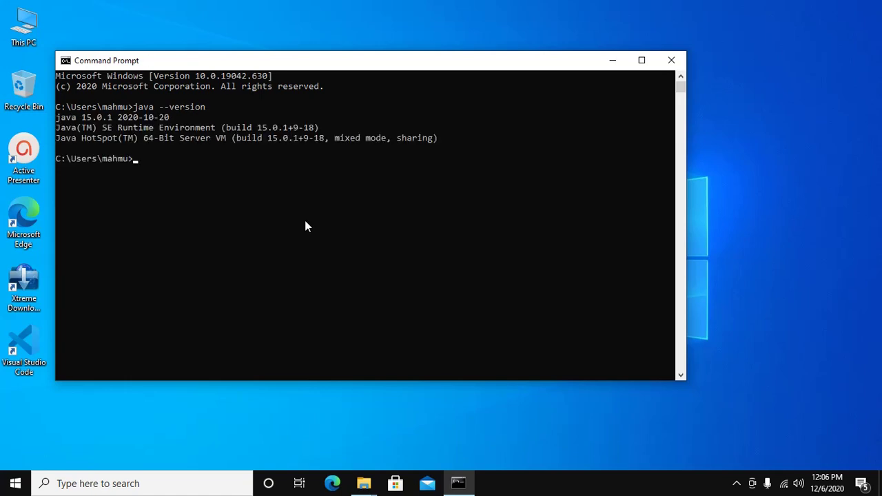